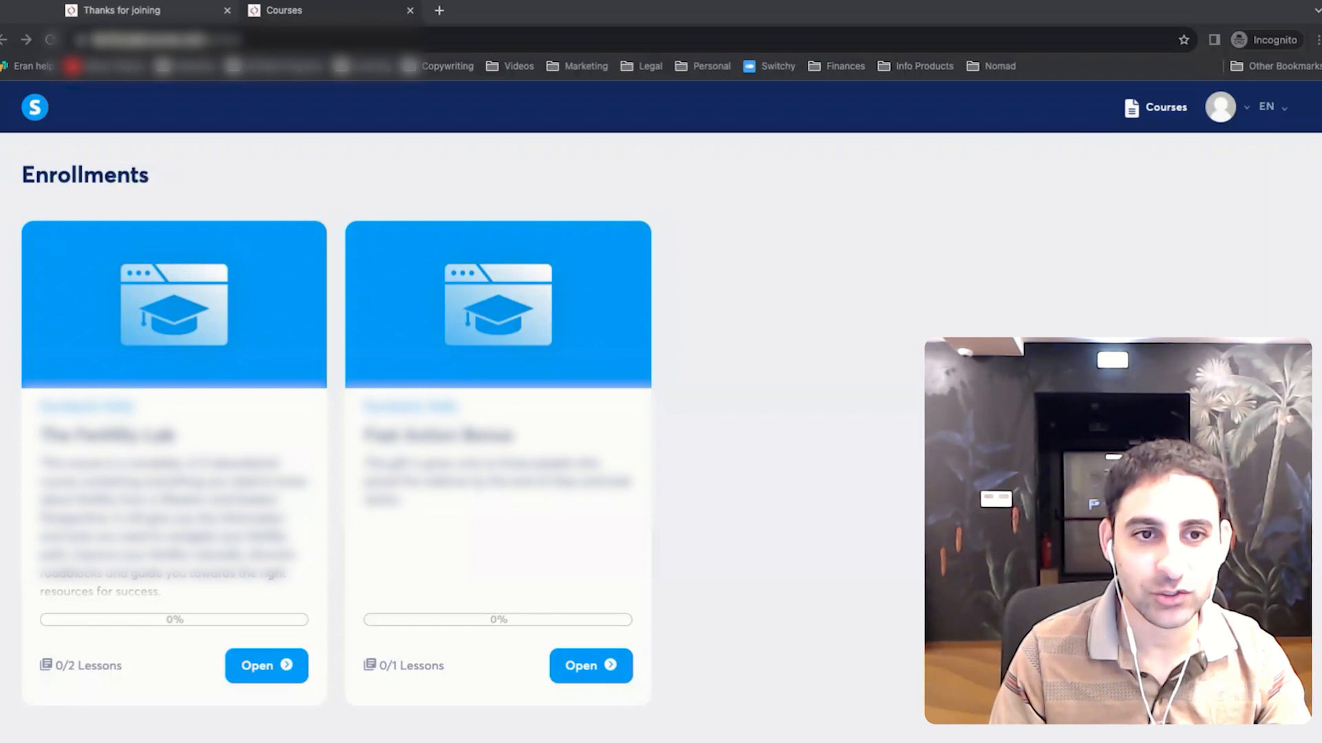
# Cancel the membership subscription from the account's Manage My Subscriptions page and confirm unsubscribing
pyautogui.click(696, 336)
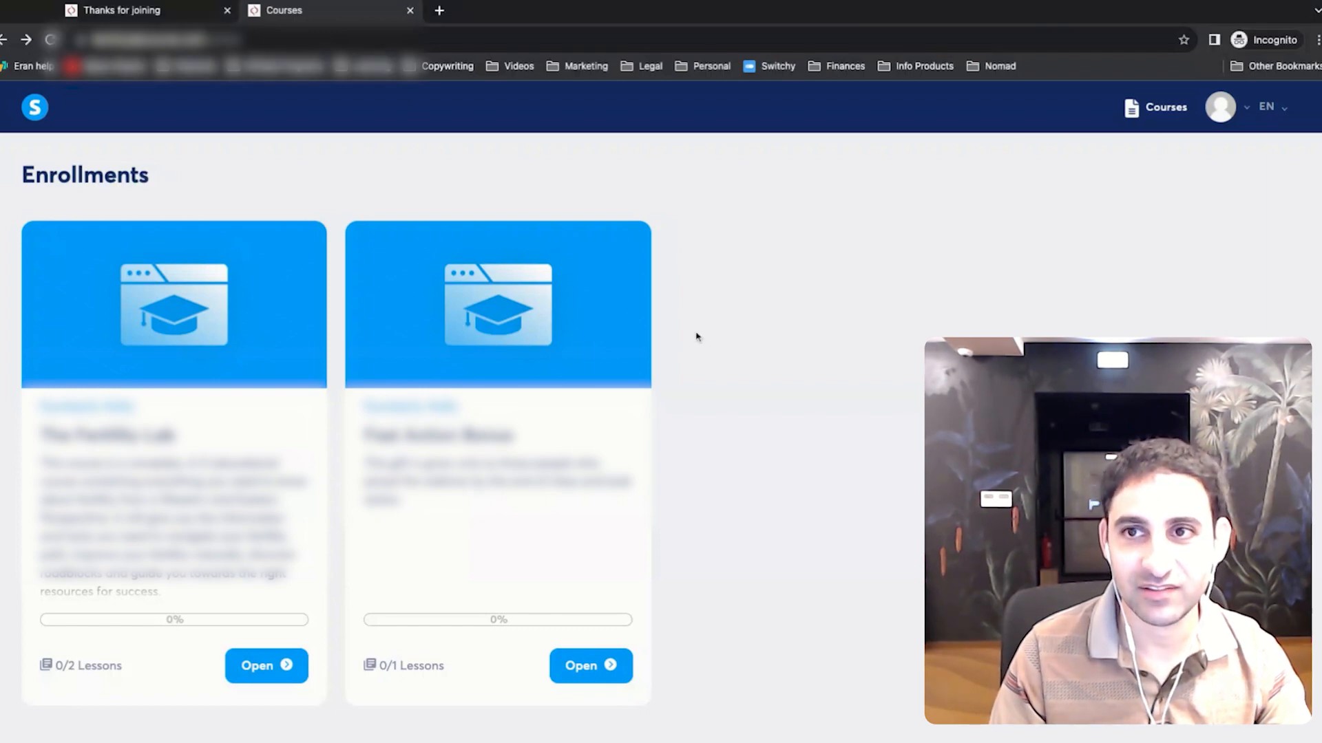
pyautogui.click(1239, 103)
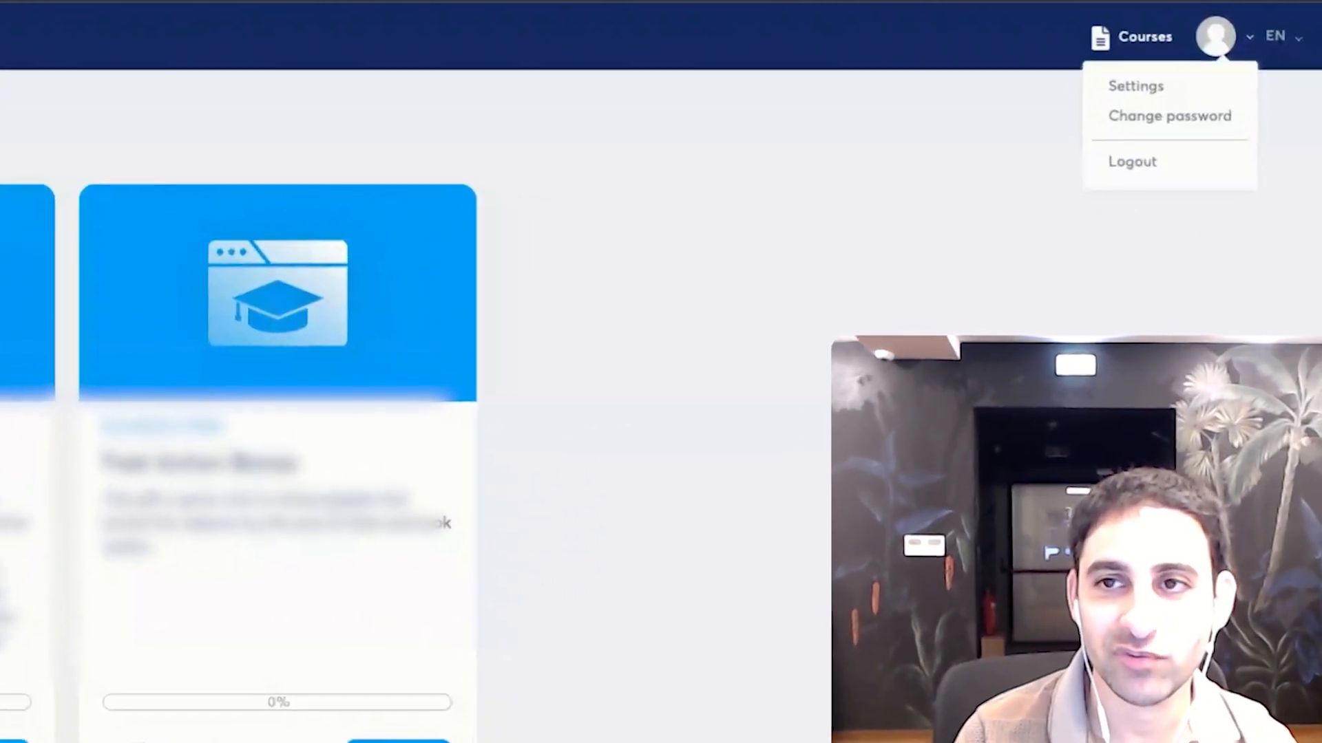
pyautogui.click(1139, 95)
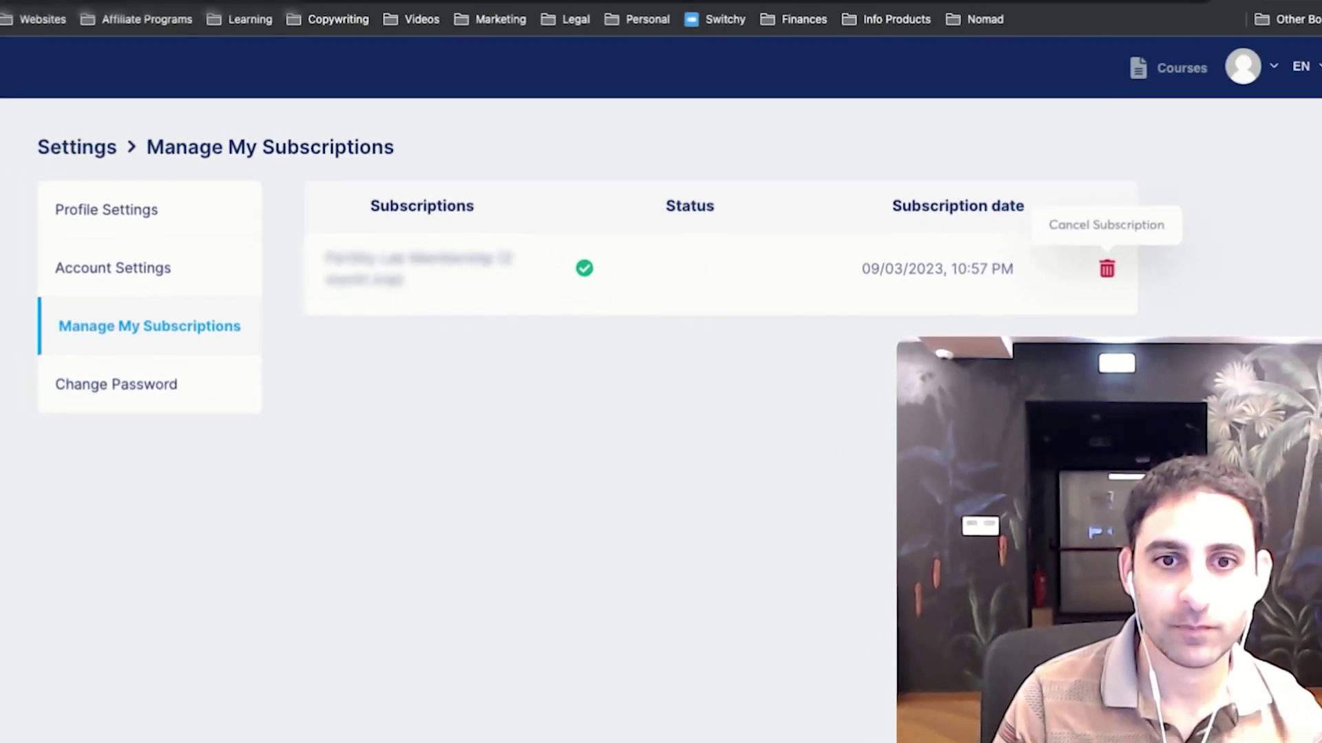
pyautogui.click(1106, 268)
pyautogui.click(595, 478)
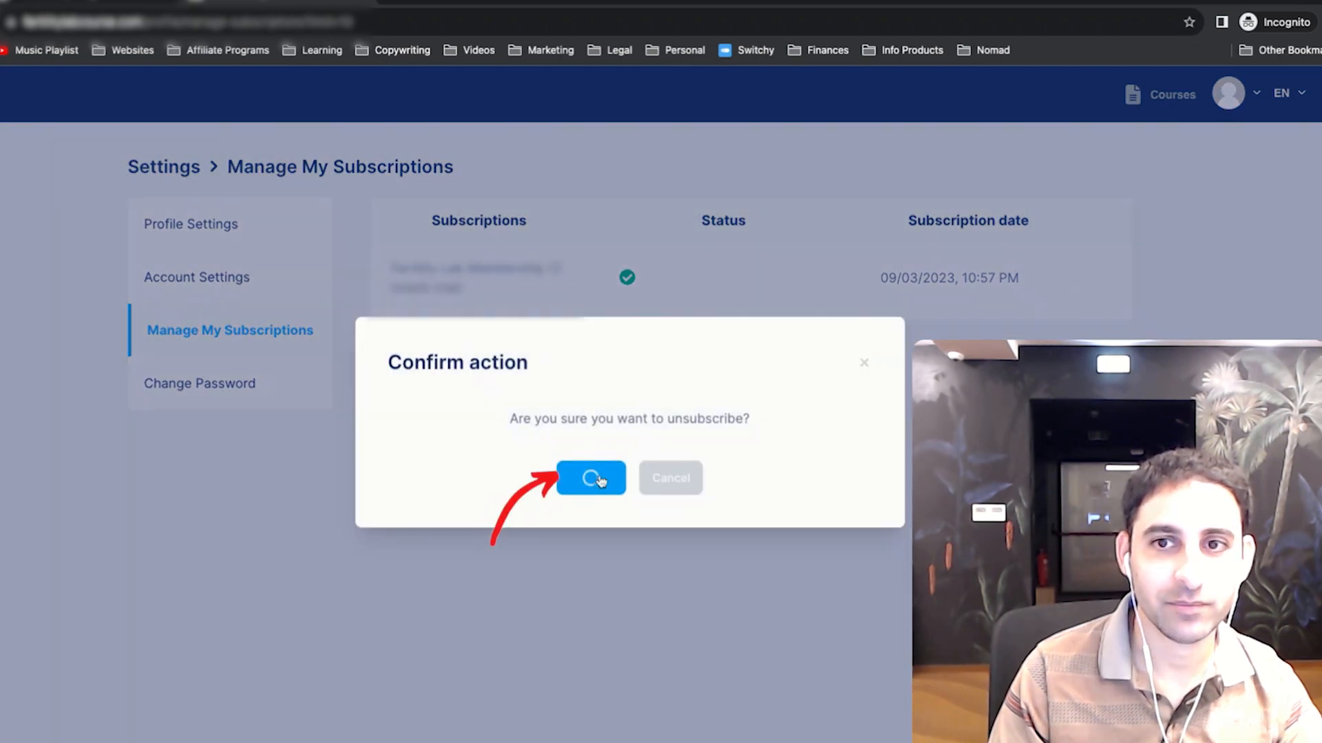